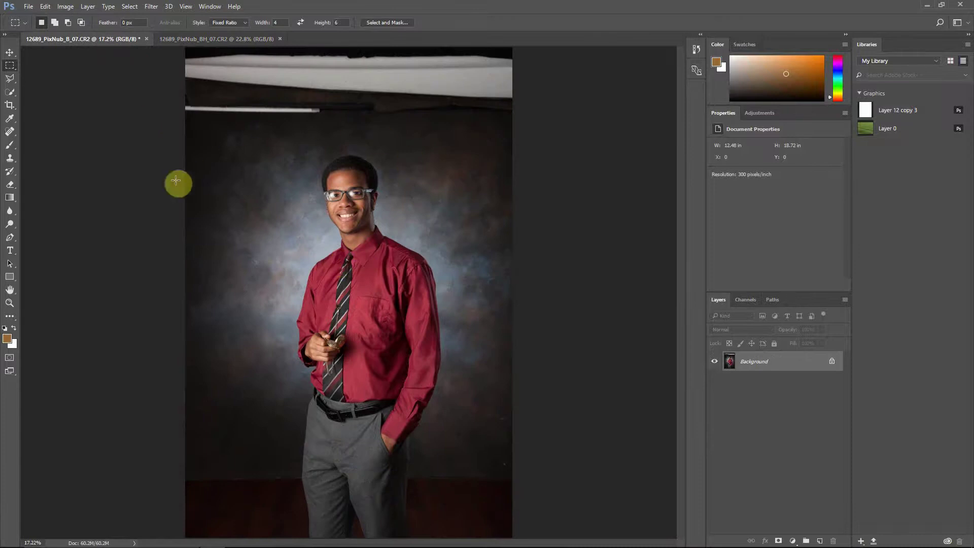
Run the Portrait Crop filter on 12689_PixNub_BH_07.CR2 and load the ZZ Face Recognition Check preset
click(203, 40)
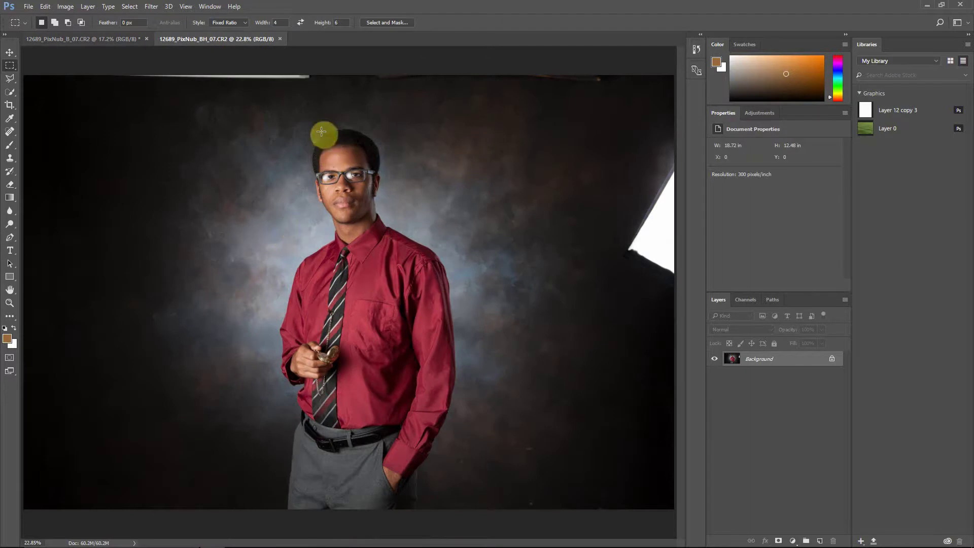
click(152, 7)
click(205, 247)
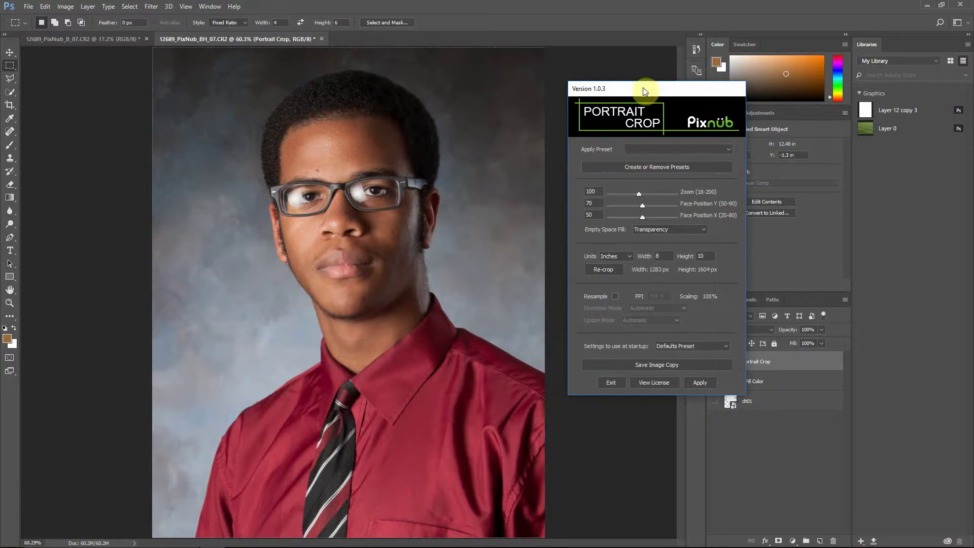
drag(642, 88, 640, 68)
click(639, 130)
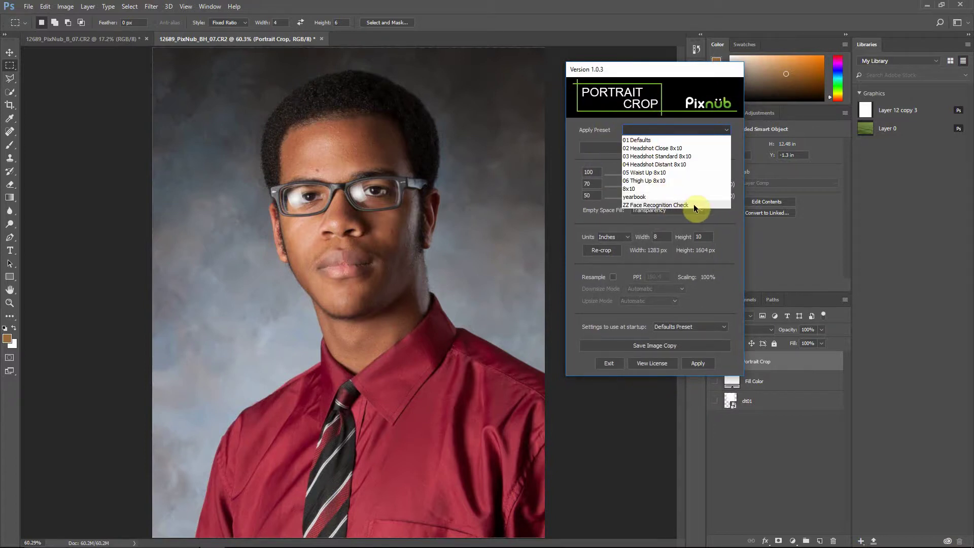
click(666, 204)
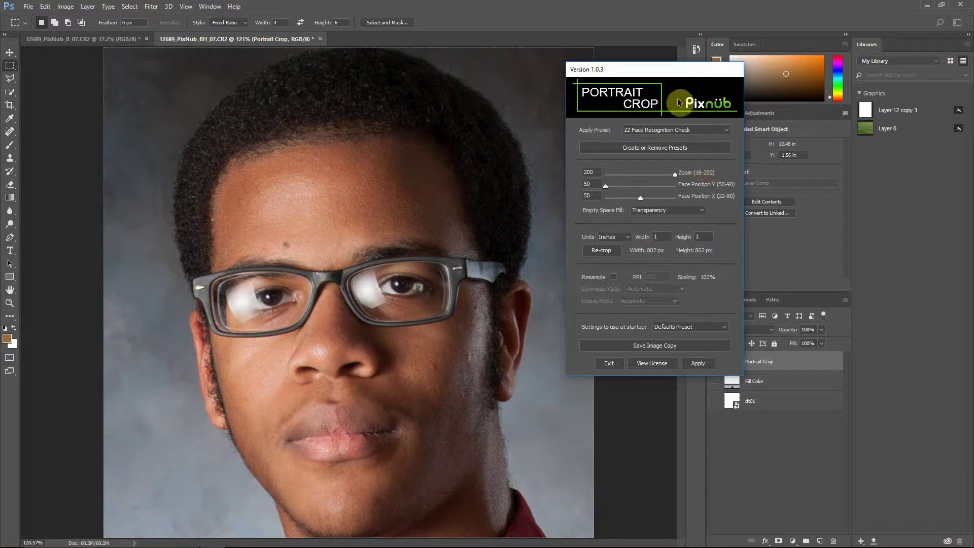
drag(652, 69, 720, 69)
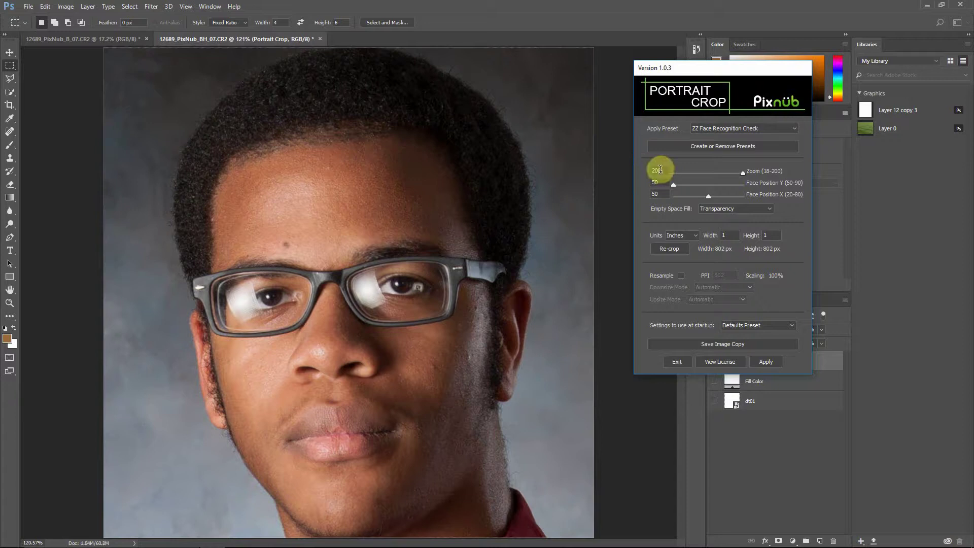
Try the crop zoom at 18 and at 200, and load the 04 Headshot Distant 8x10 preset
drag(745, 174, 666, 173)
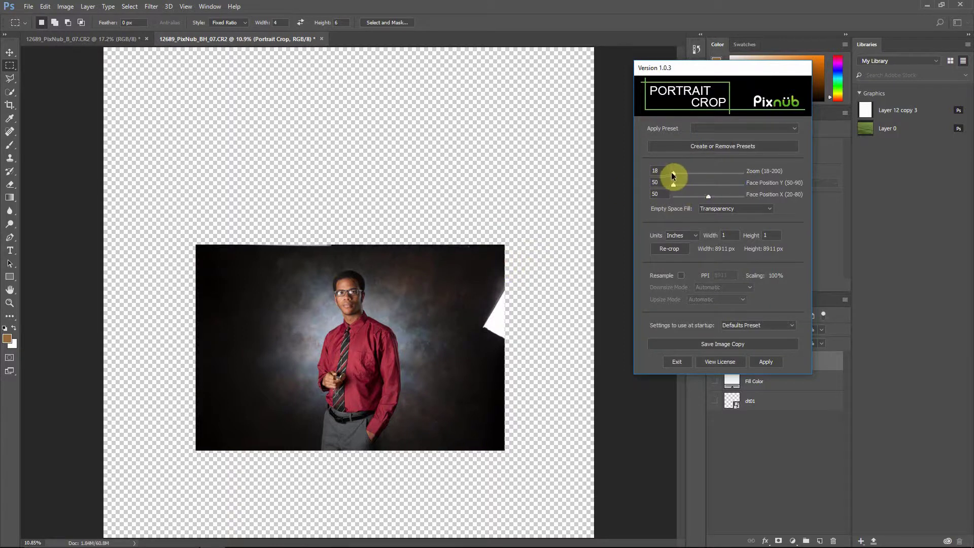
drag(674, 172, 752, 174)
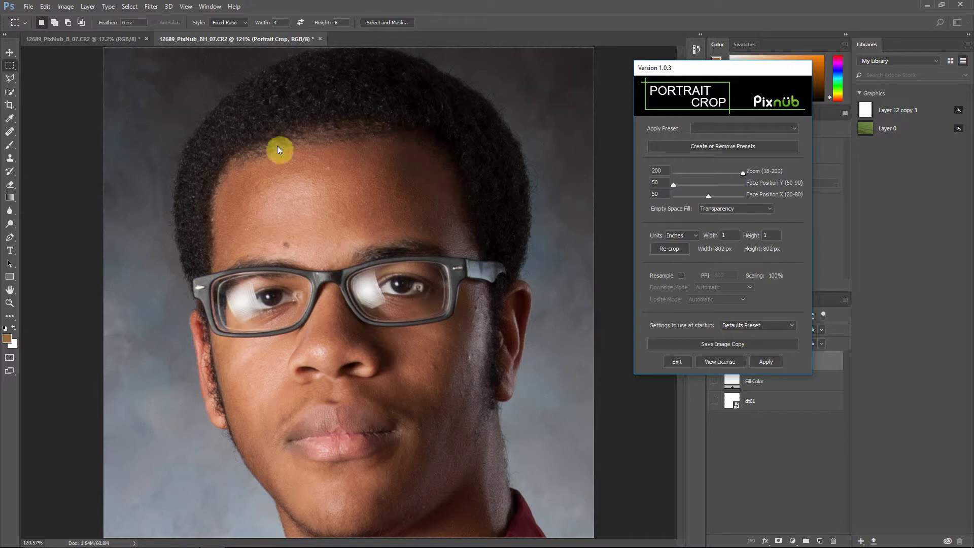
click(739, 130)
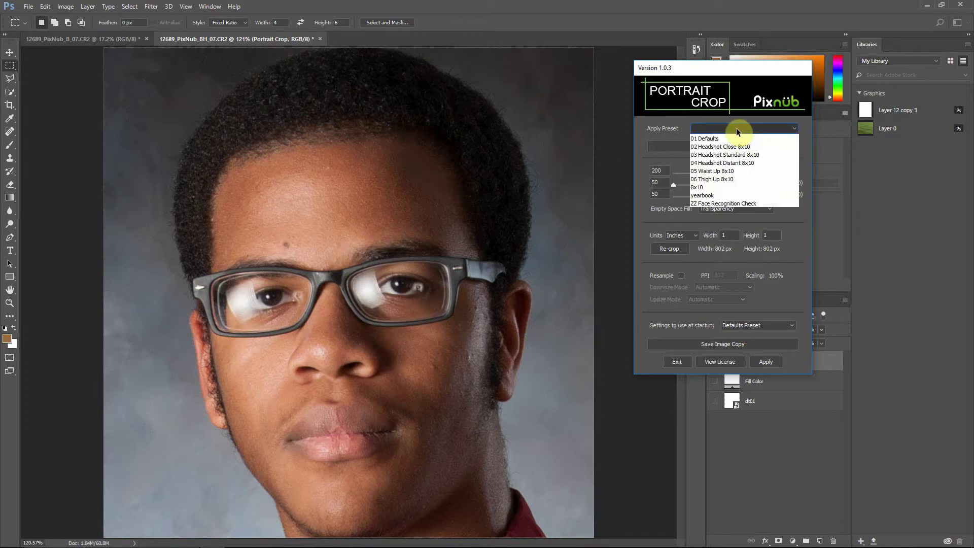
click(731, 162)
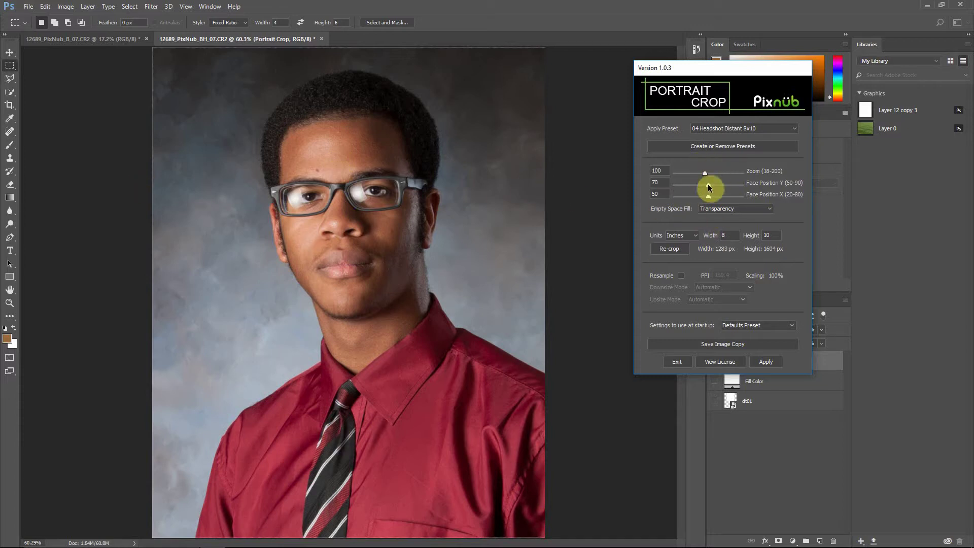
Try Face Position Y at 90 and Face Position X at 20, varying the zoom between 58 and 159
drag(708, 184, 766, 196)
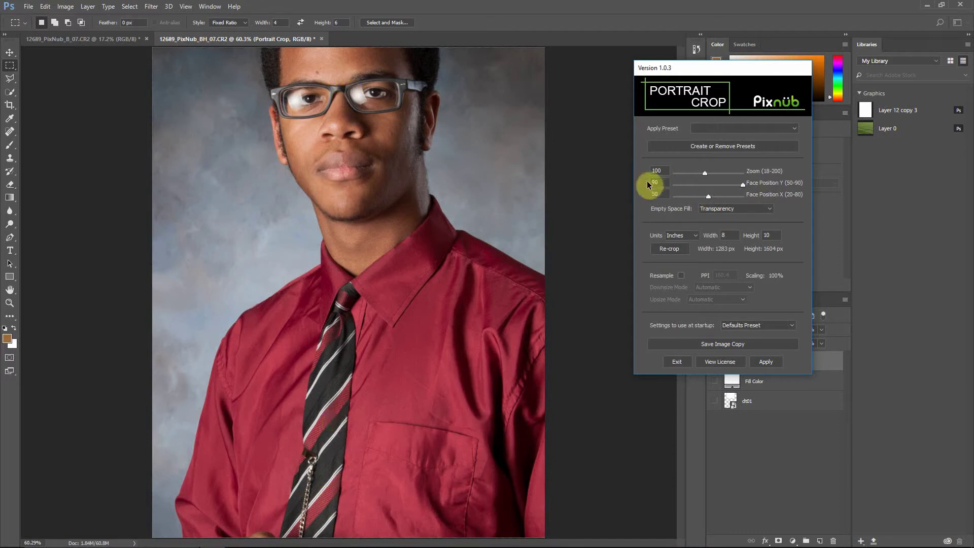
drag(706, 197, 656, 202)
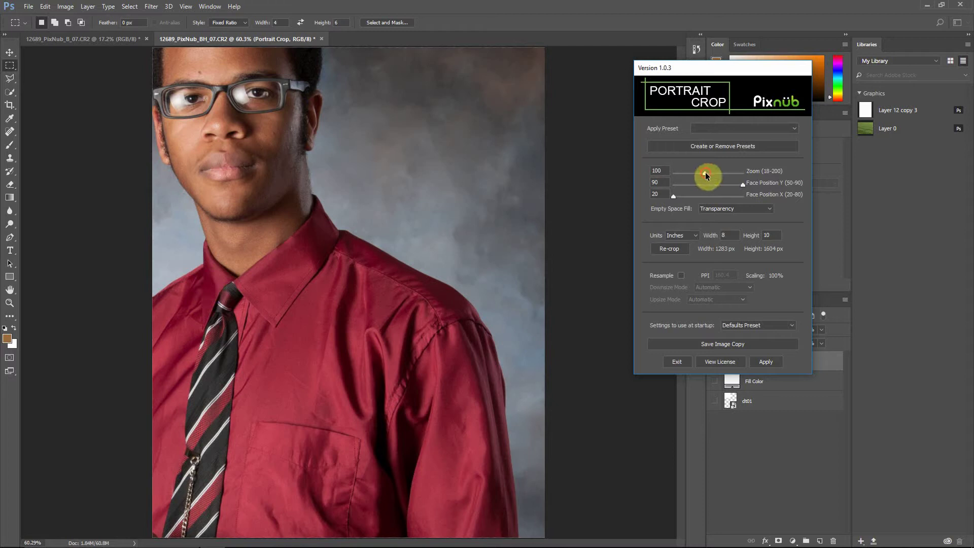
drag(688, 172, 688, 173)
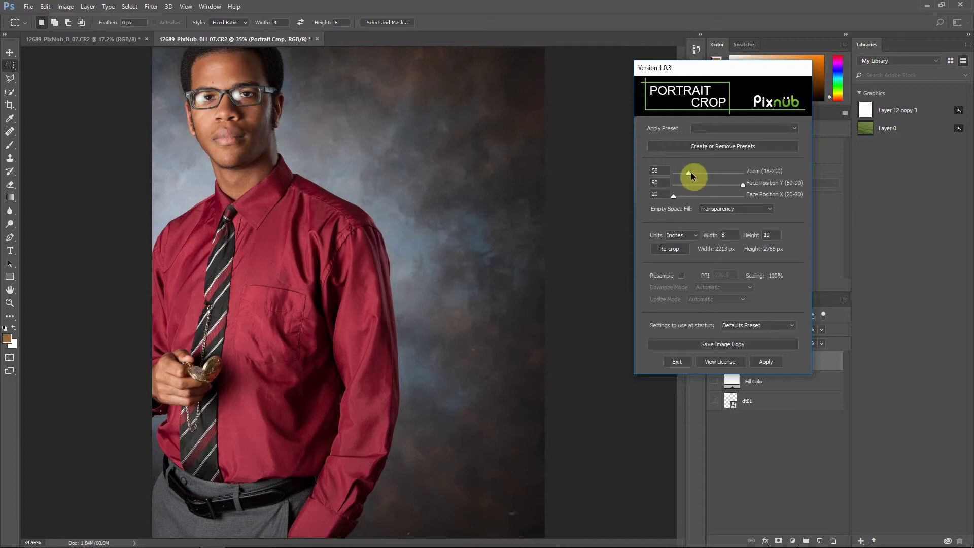
drag(689, 174, 683, 175)
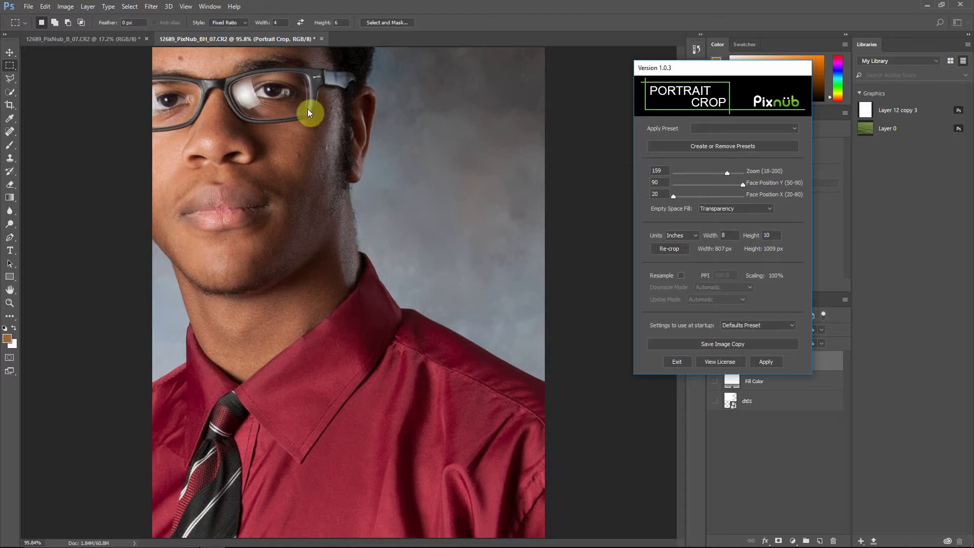
Load the 04 Headshot Distant 8x10 preset and apply the portrait crop
click(715, 129)
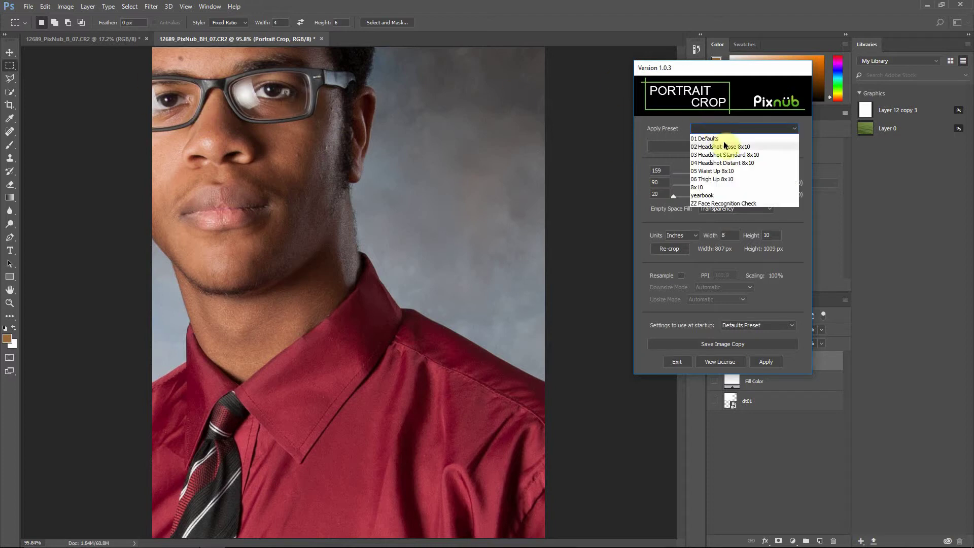
click(746, 163)
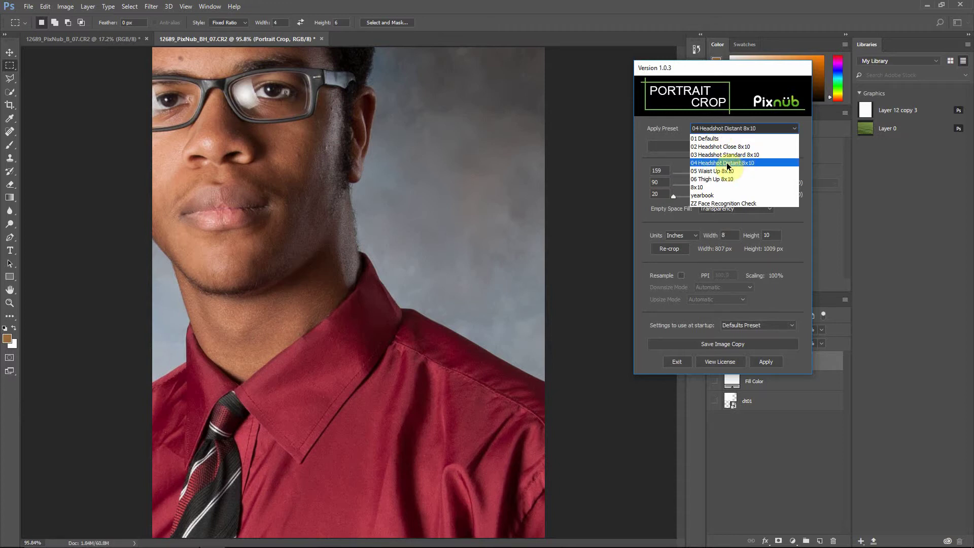
click(726, 162)
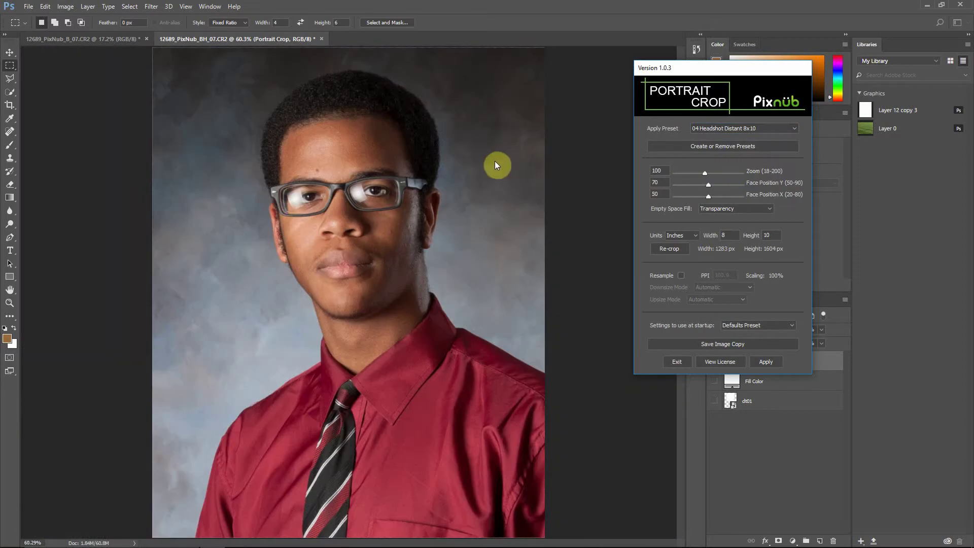
click(766, 362)
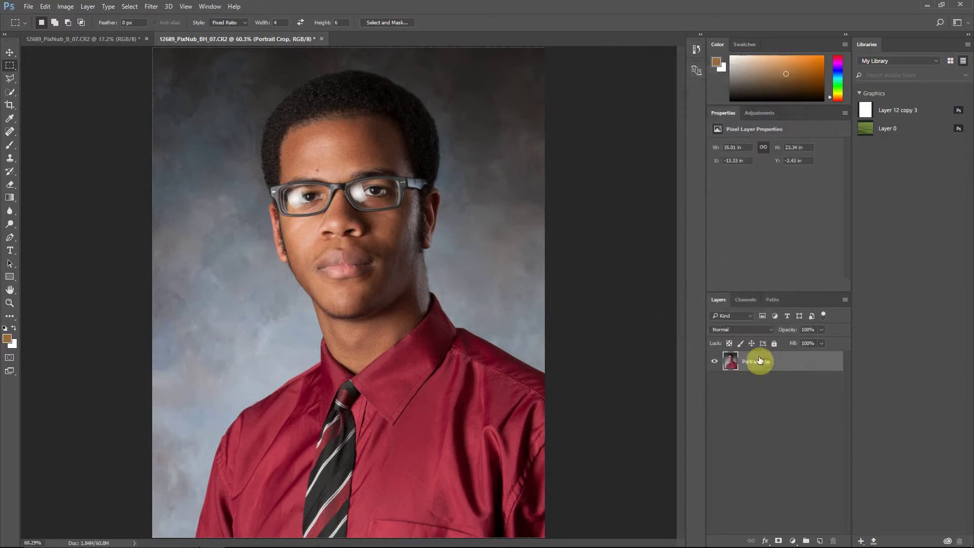
Compare the original and cropped image using the Open and Portrait Crop history states, ending on the cropped one fitted to the window
click(697, 48)
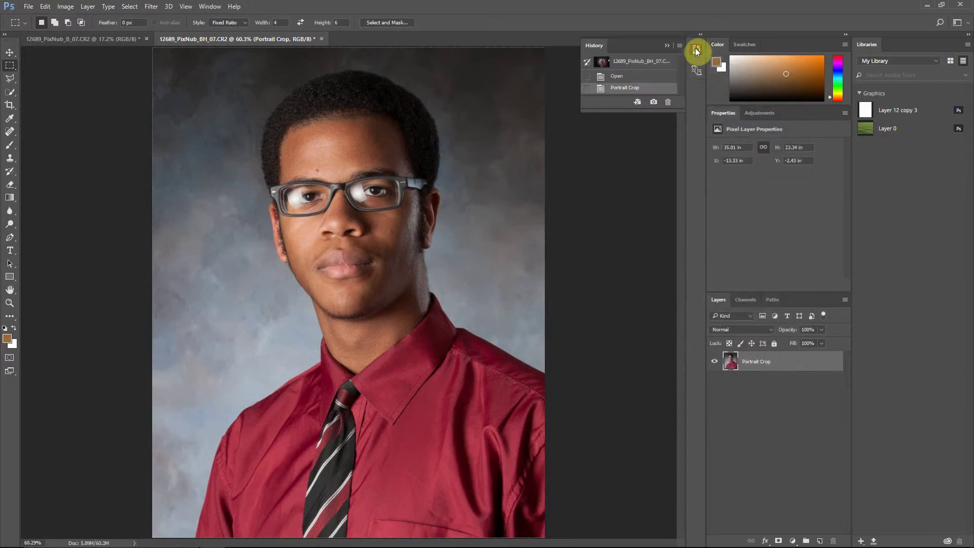
click(644, 77)
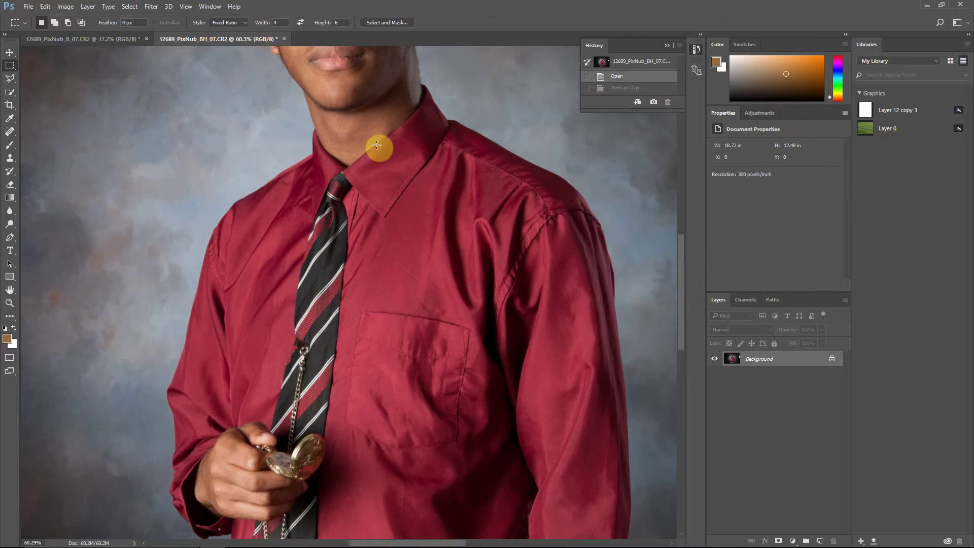
key(ctrl+0)
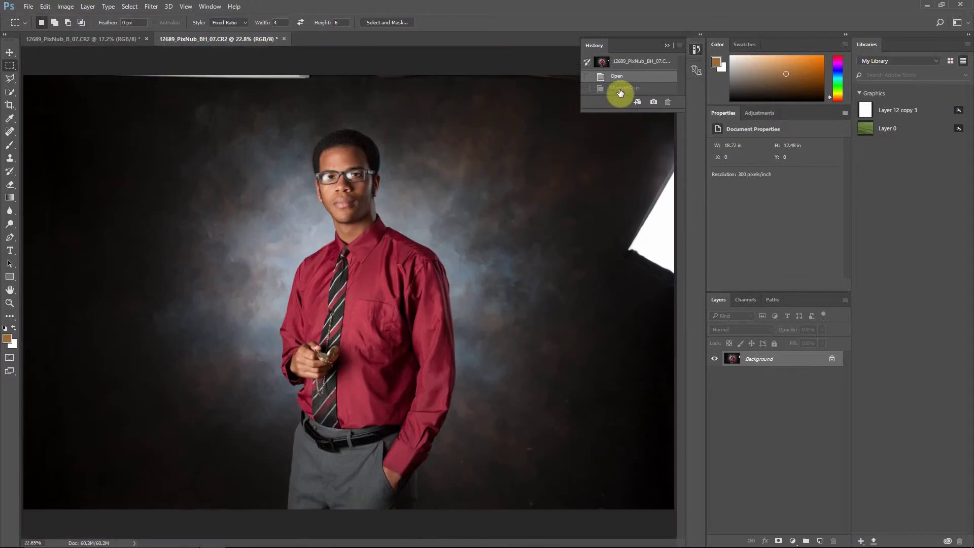
click(621, 92)
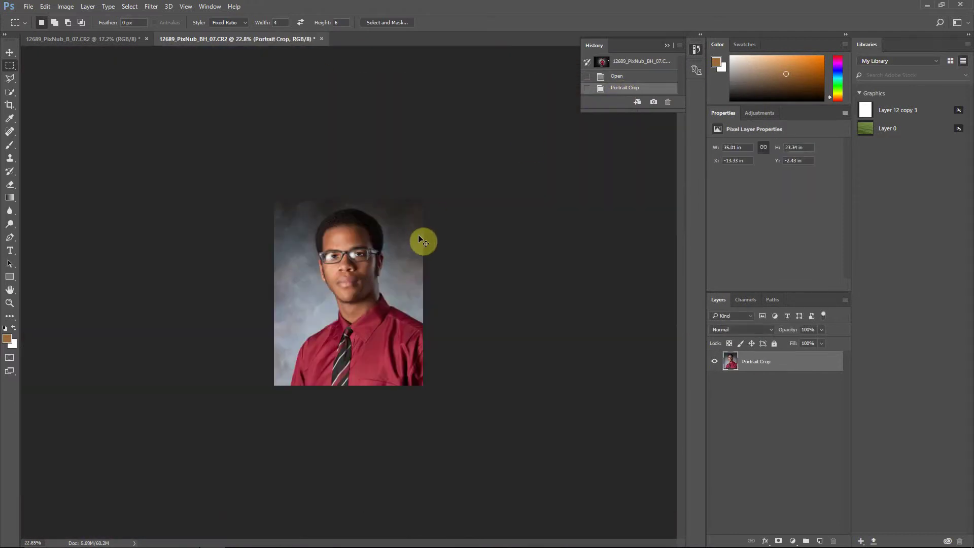
key(ctrl+0)
Run Portrait Crop on 12689_PixNub_B_07.CR2 with the 04 Headshot Distant 8x10 preset and apply it
click(84, 40)
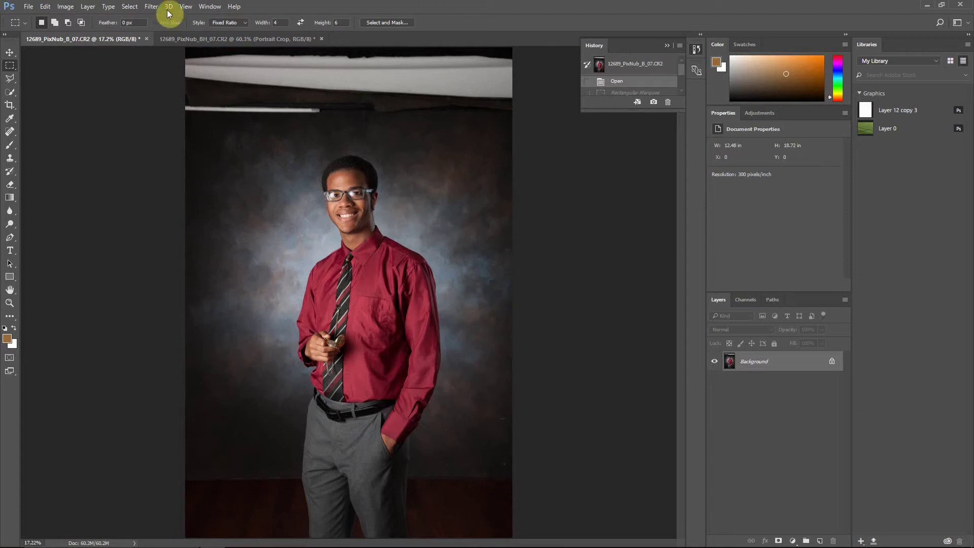
click(152, 6)
click(195, 248)
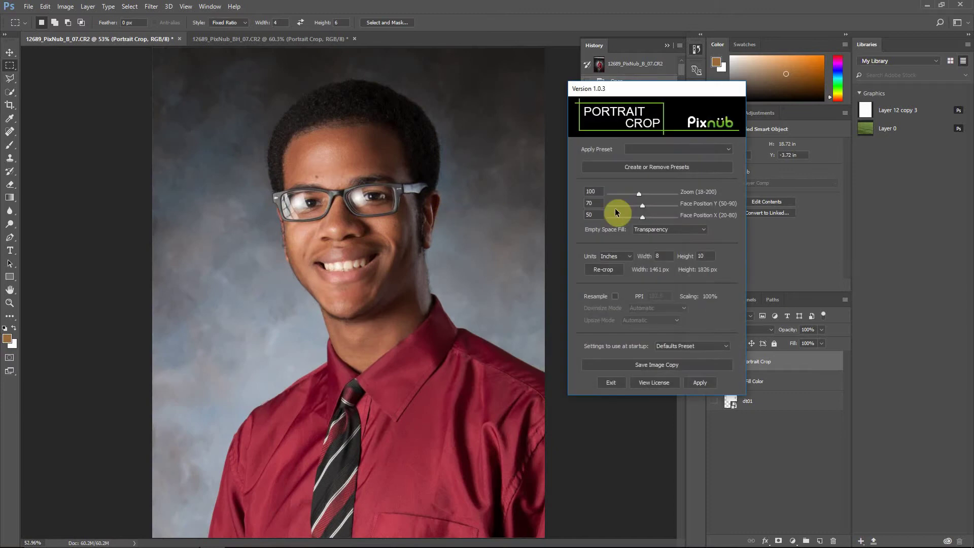
click(680, 148)
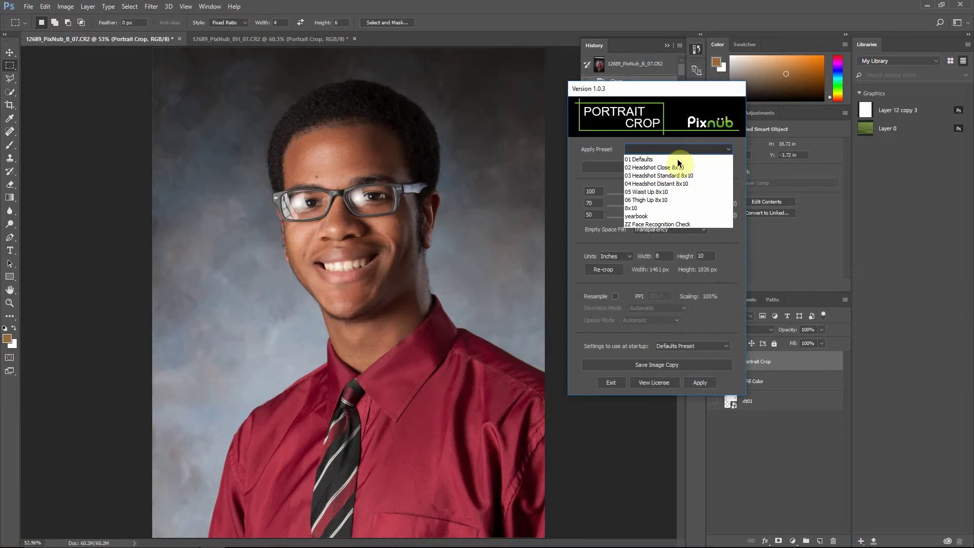
click(674, 182)
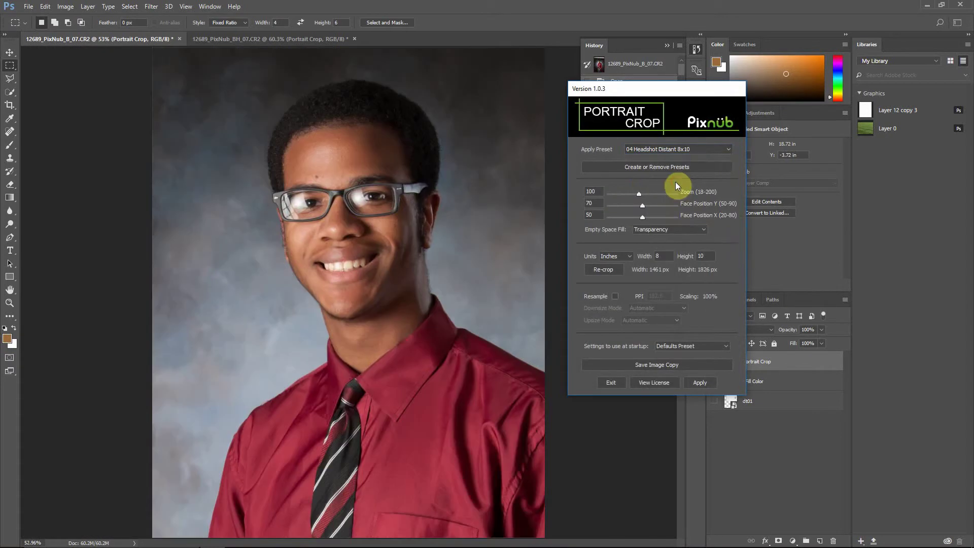
click(700, 382)
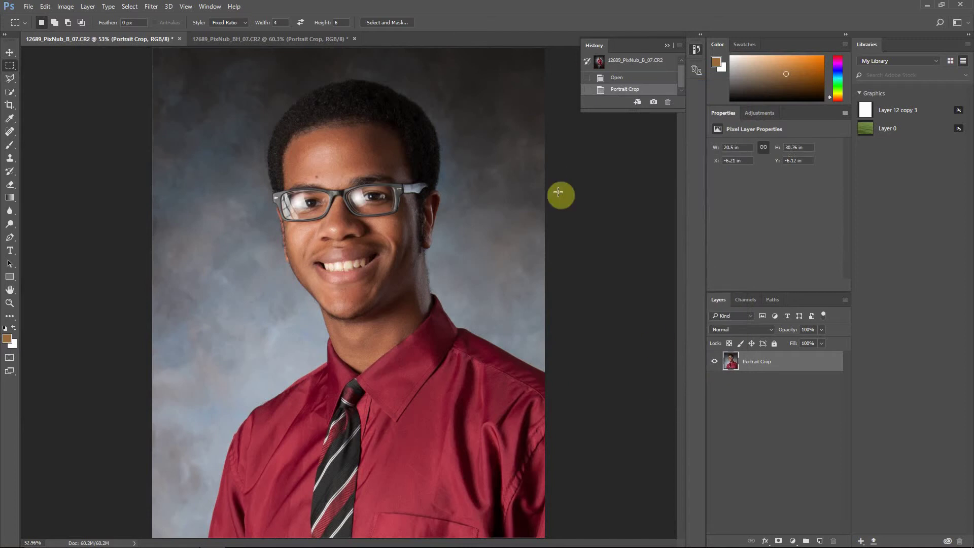
Compare the framing of the two cropped portraits by alternating between their documents, ending on 12689_PixNub_B_07.CR2
click(215, 38)
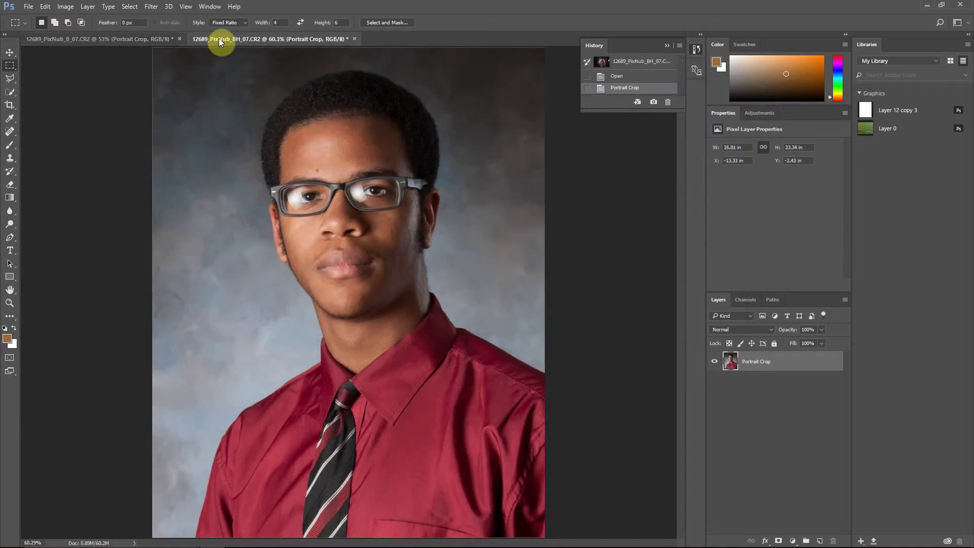
click(142, 39)
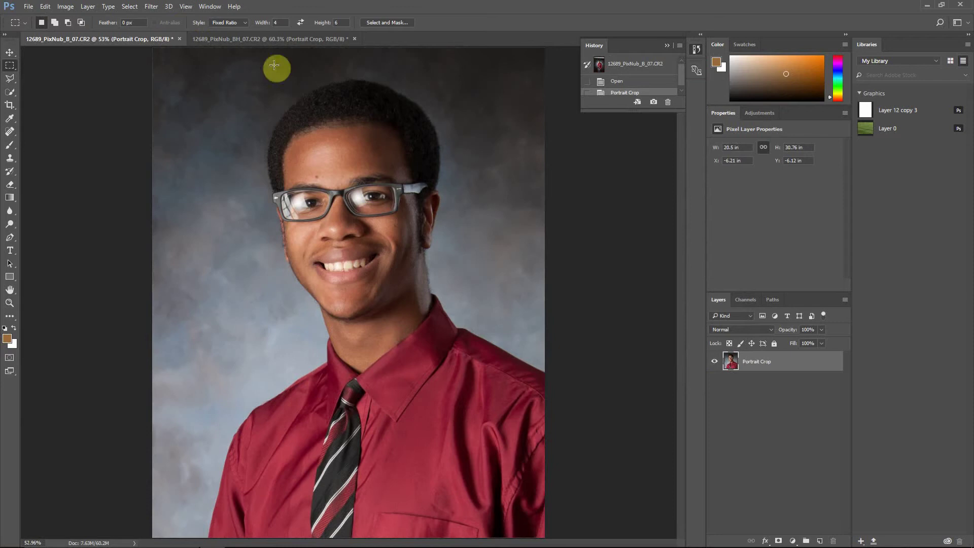
click(232, 39)
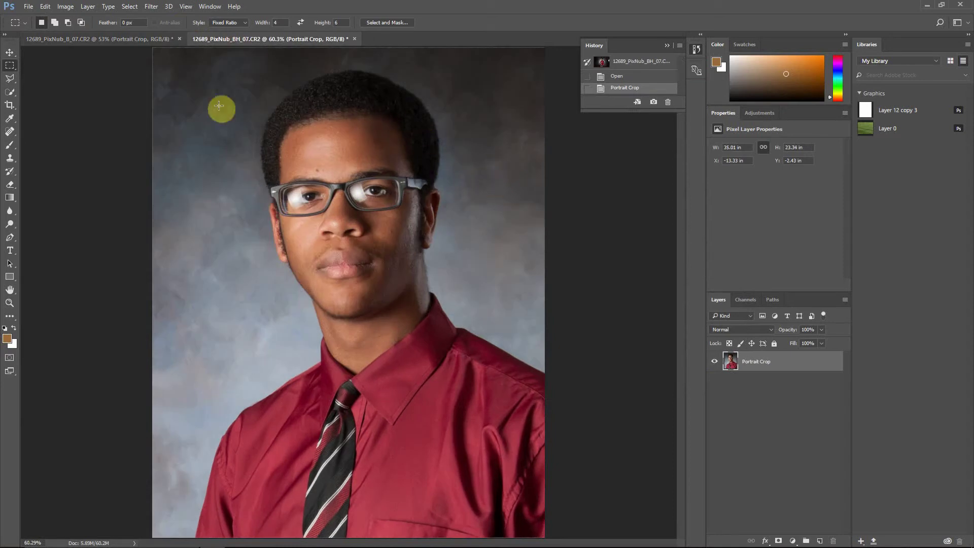
click(132, 37)
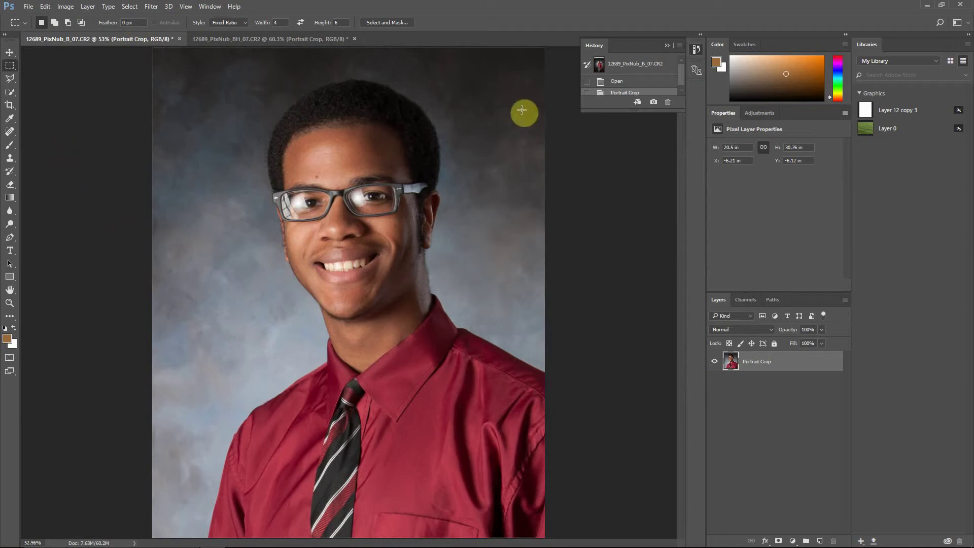
Revert the portrait to its Open history state and crop it to a 4:6 marquee about 8.44 by 12.66 in around the man
click(629, 82)
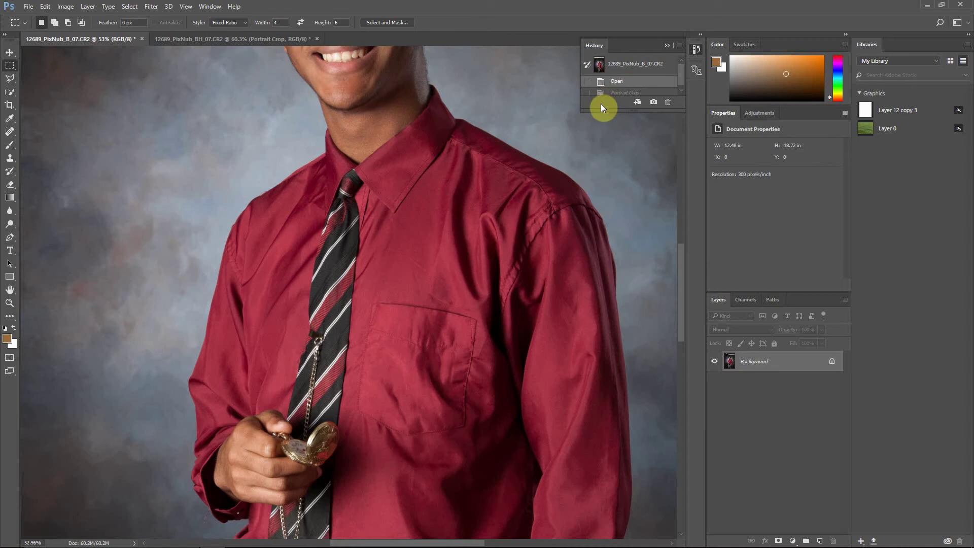
key(ctrl+0)
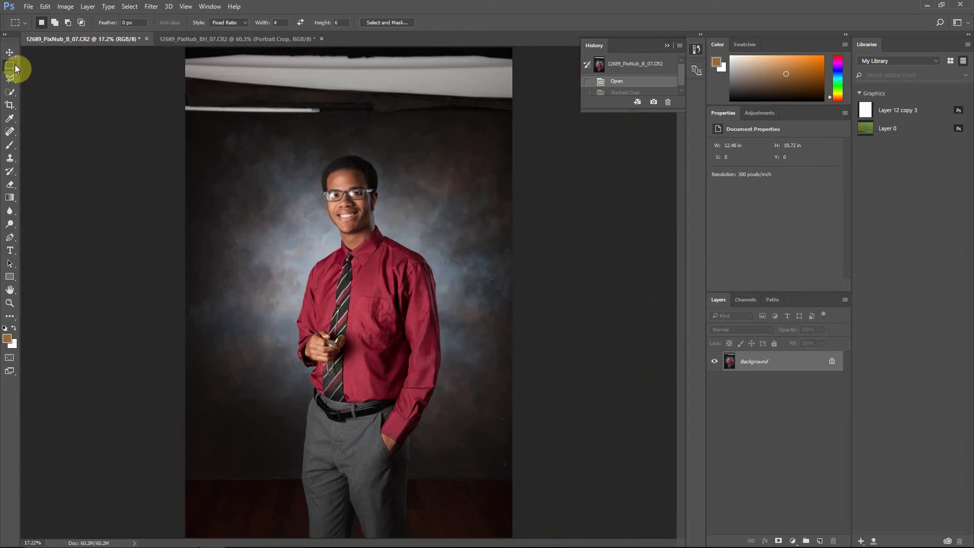
drag(251, 120, 500, 451)
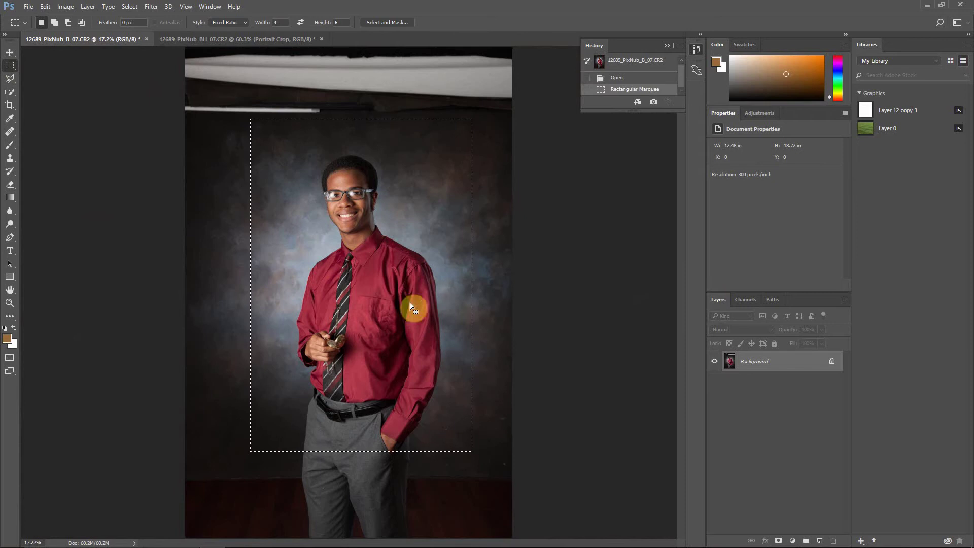
click(65, 11)
click(81, 108)
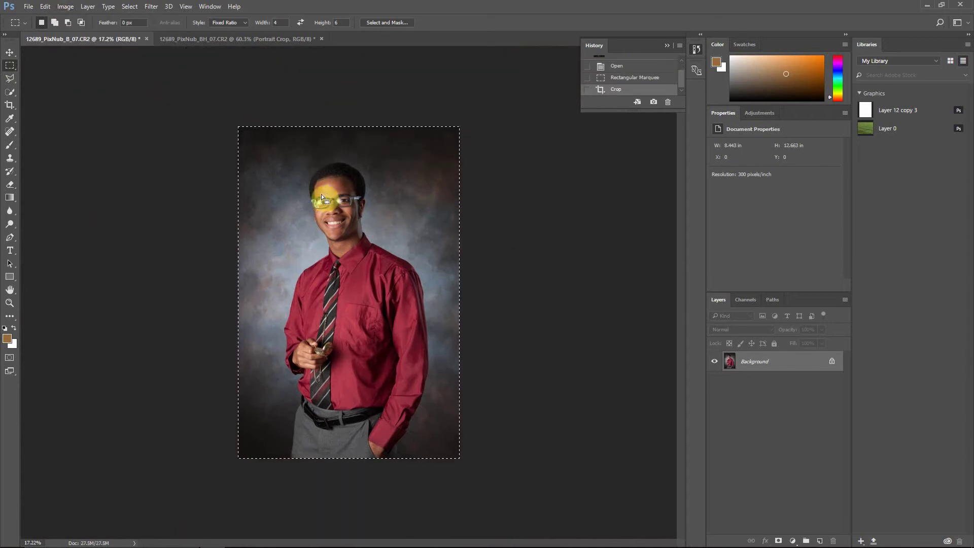
Run Portrait Crop on the manually cropped portrait with the 04 Headshot Distant 8x10 preset and apply it
click(152, 7)
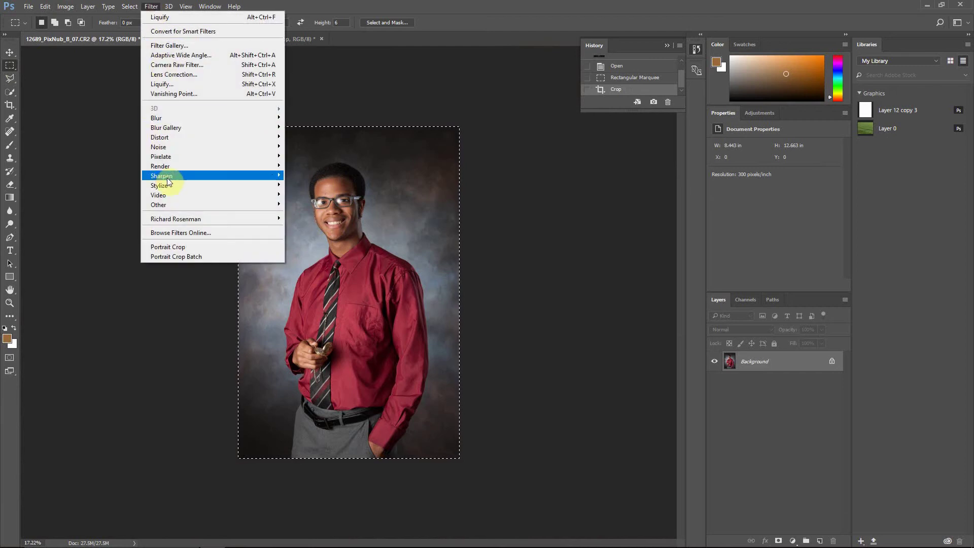
click(184, 247)
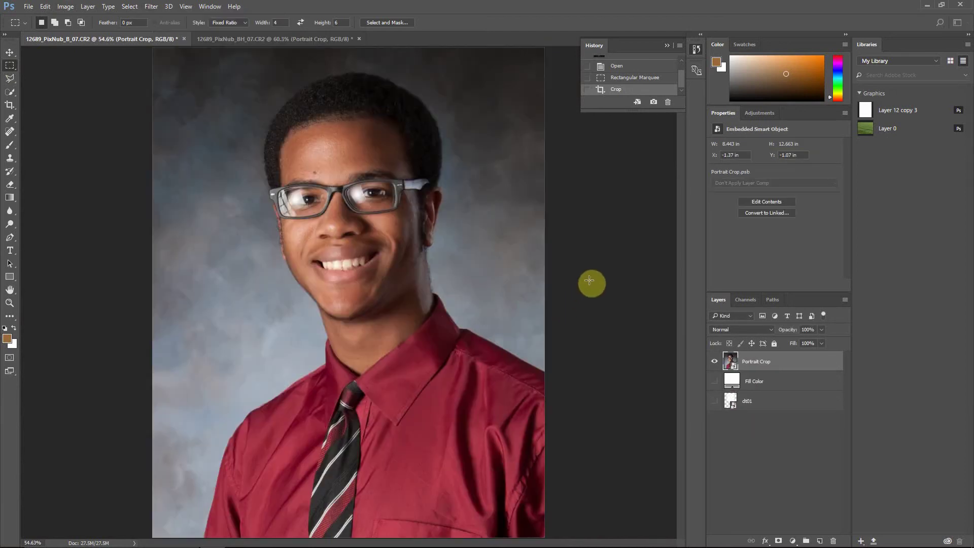
click(718, 149)
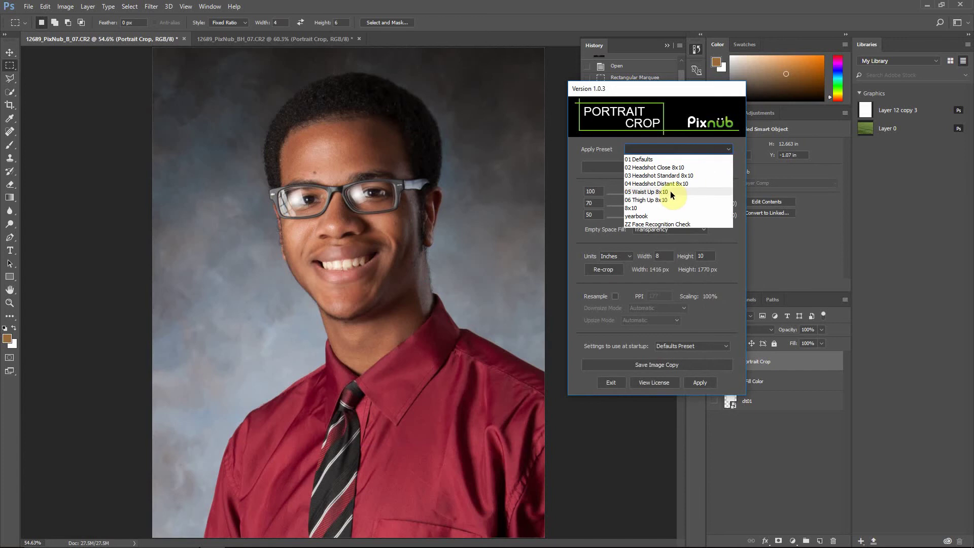
click(671, 184)
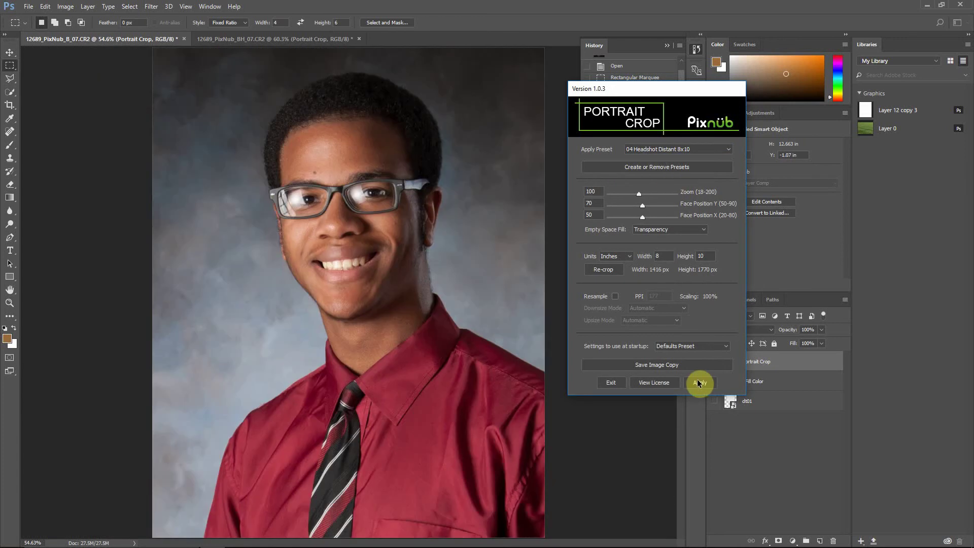
click(699, 383)
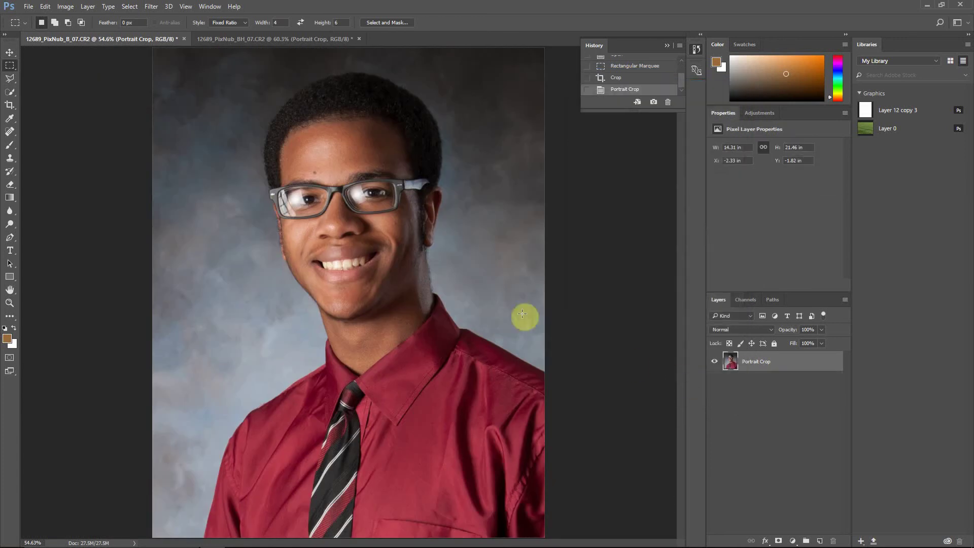